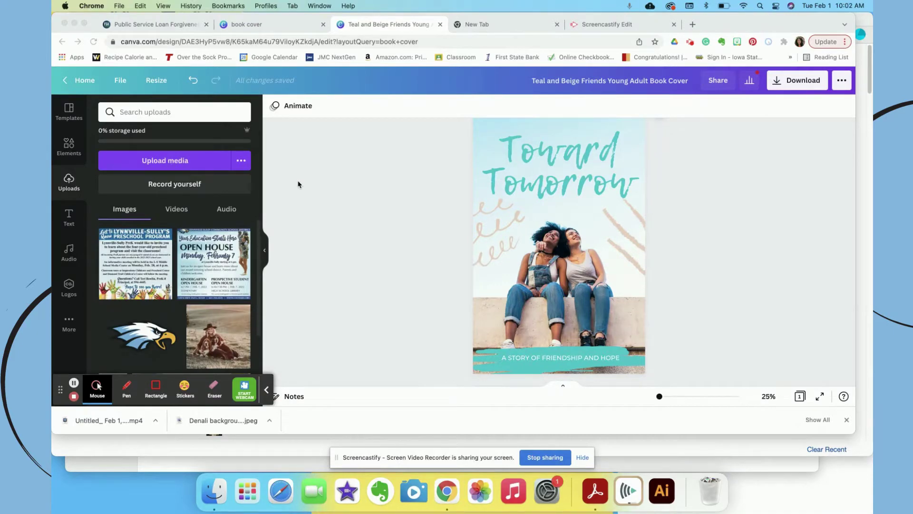
- Delete the photo of the two women from the cover
left_click(767, 42)
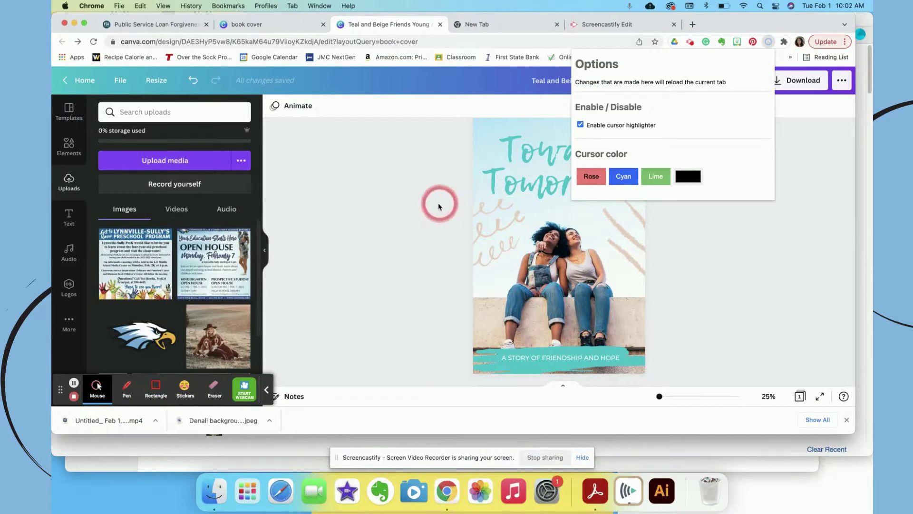
left_click(380, 207)
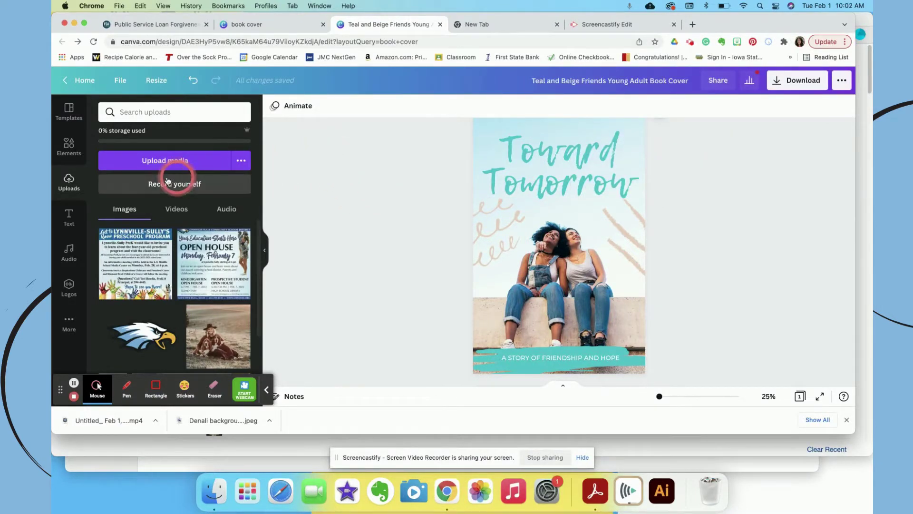
left_click(577, 290)
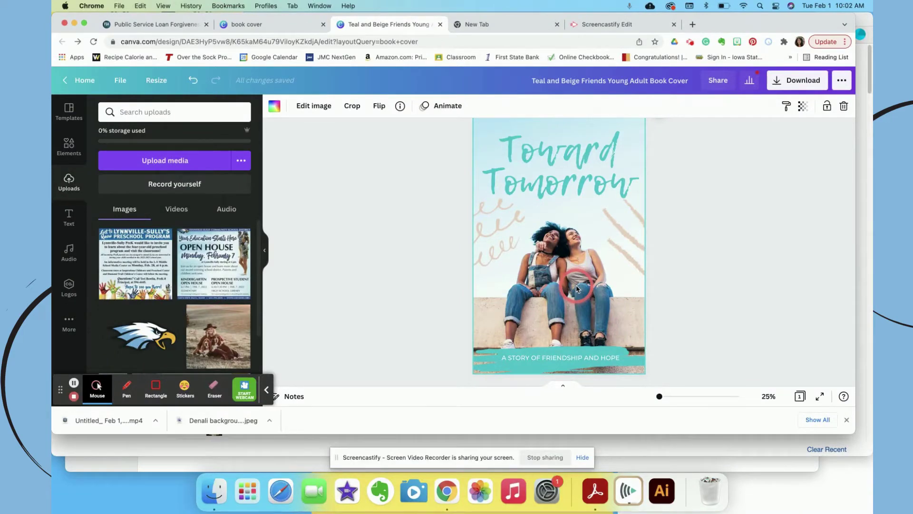
left_click(247, 25)
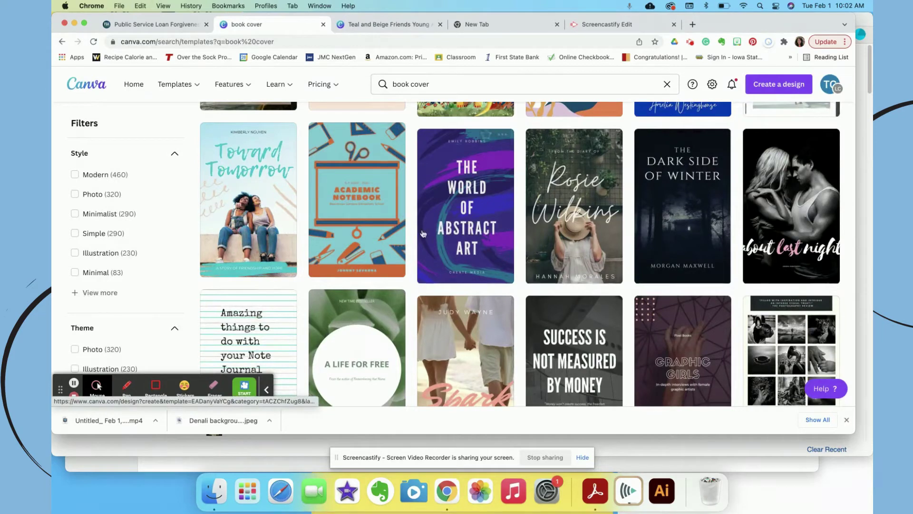
left_click(387, 24)
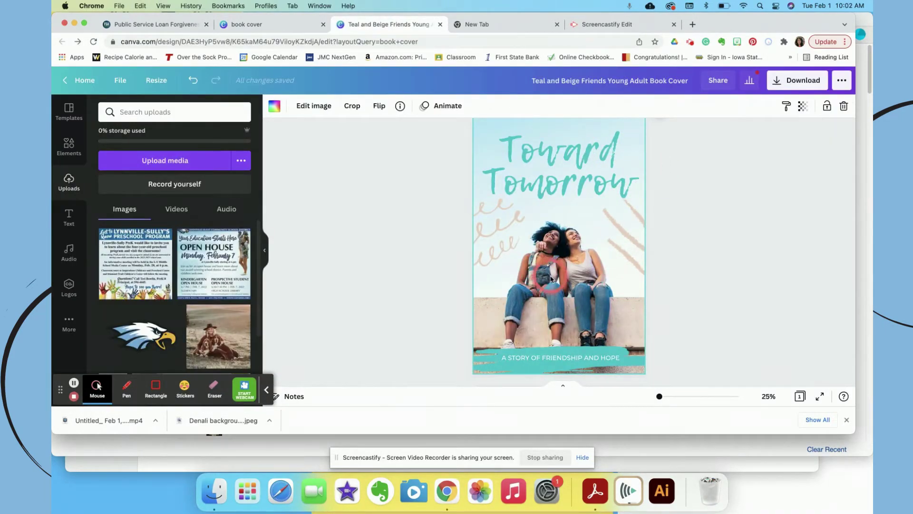
key("Delete")
left_click(551, 279)
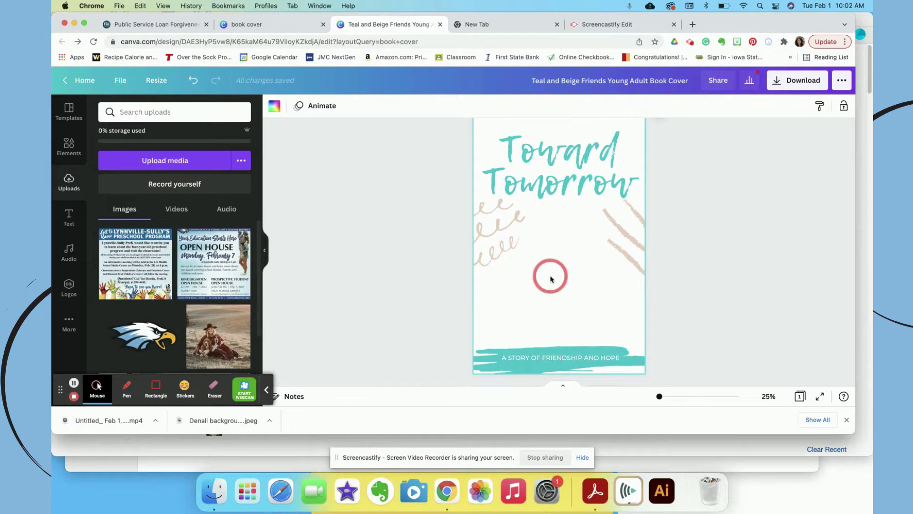
- Replace the author line at the top of the cover with the new author's name
scroll(550, 280, "up", 2)
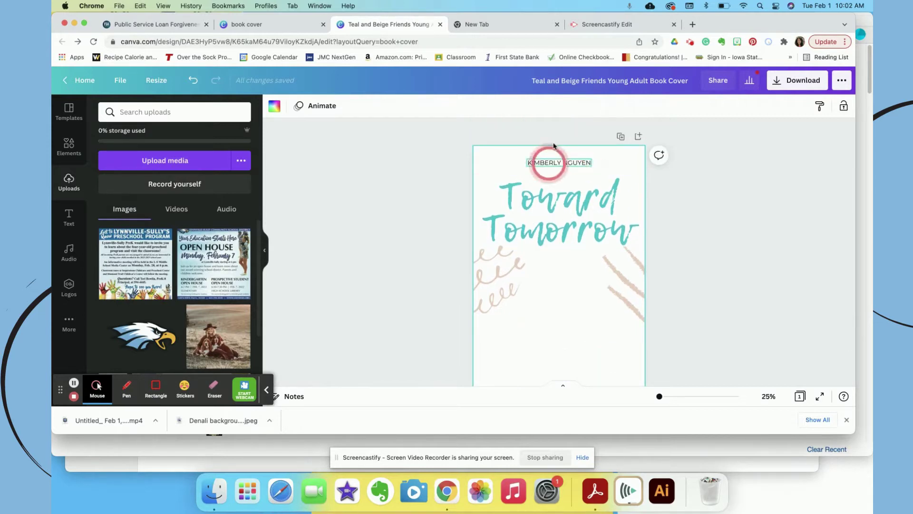
left_click(555, 157)
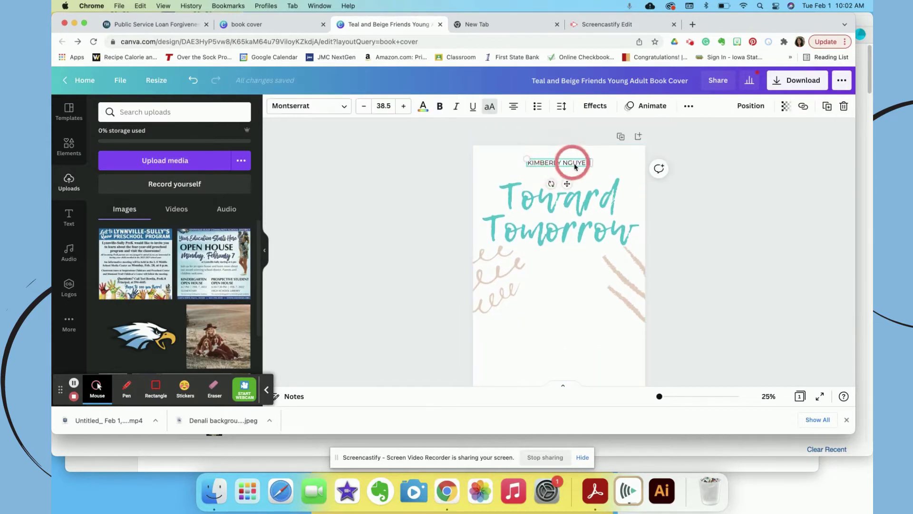
left_click(575, 164)
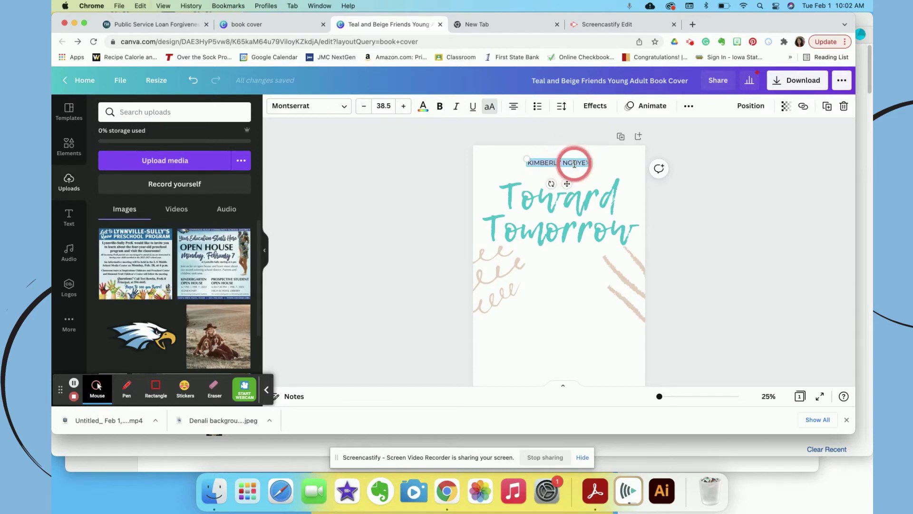
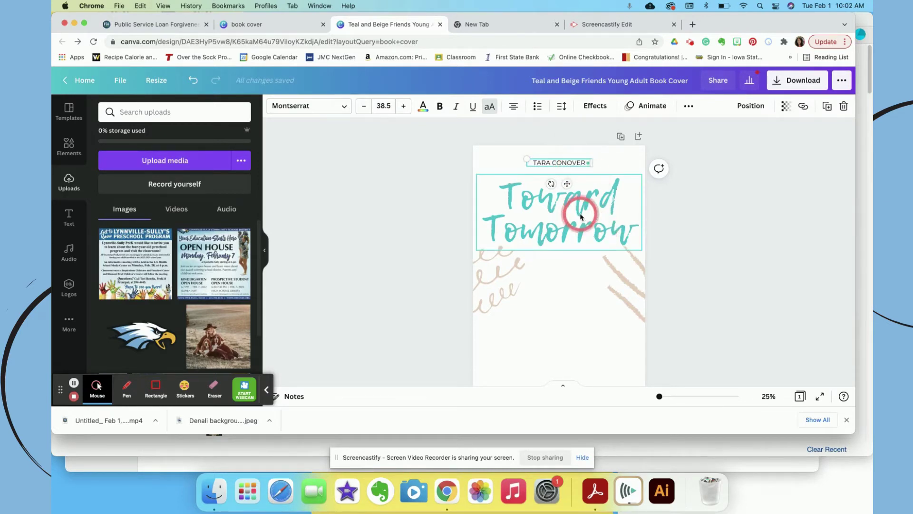
left_click(581, 213)
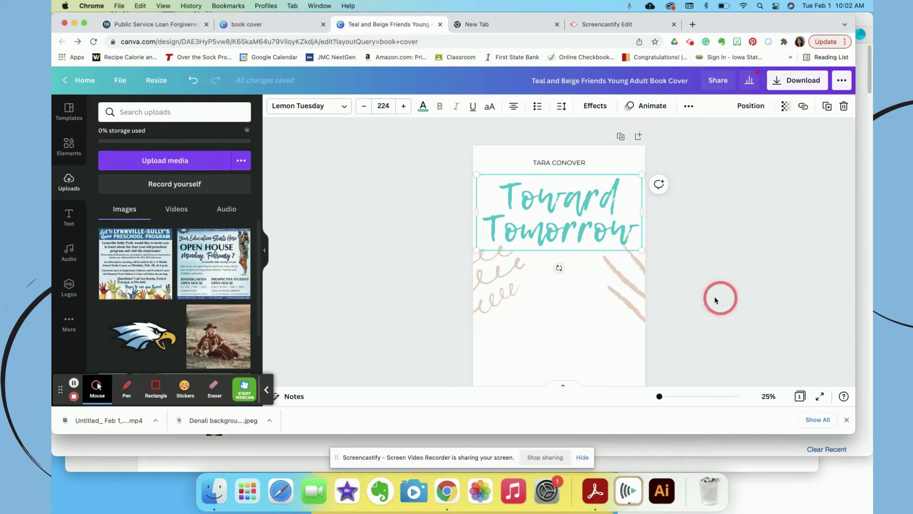
scroll(699, 290, "down", 4)
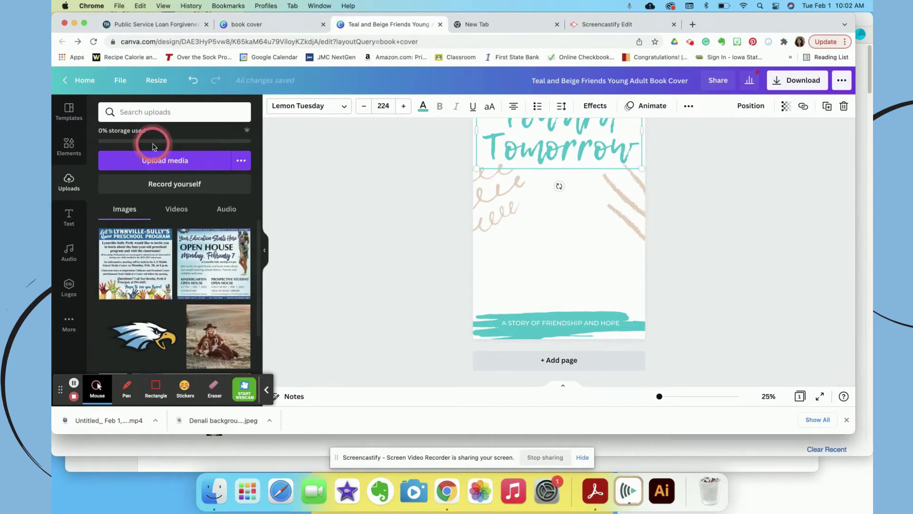
- Upload the 'Denali backgroud remove.jpeg' photo from the computer
left_click(152, 162)
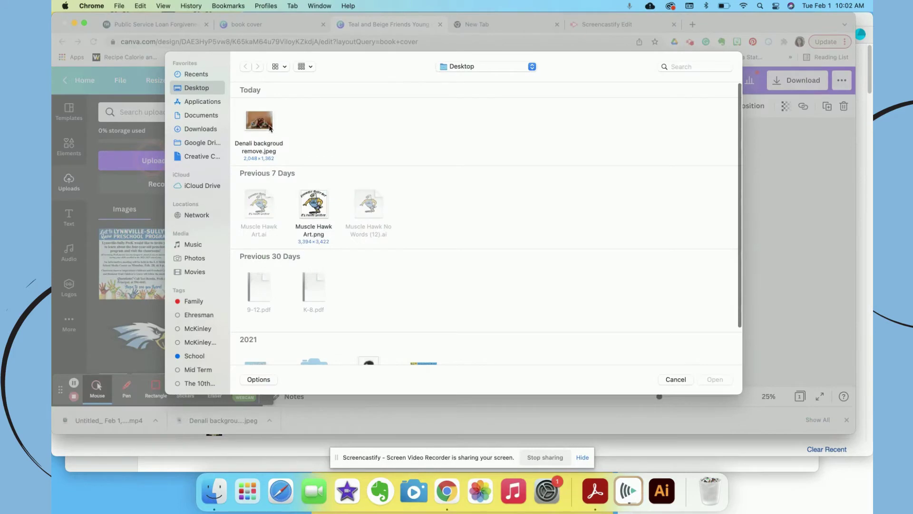
left_click(253, 123)
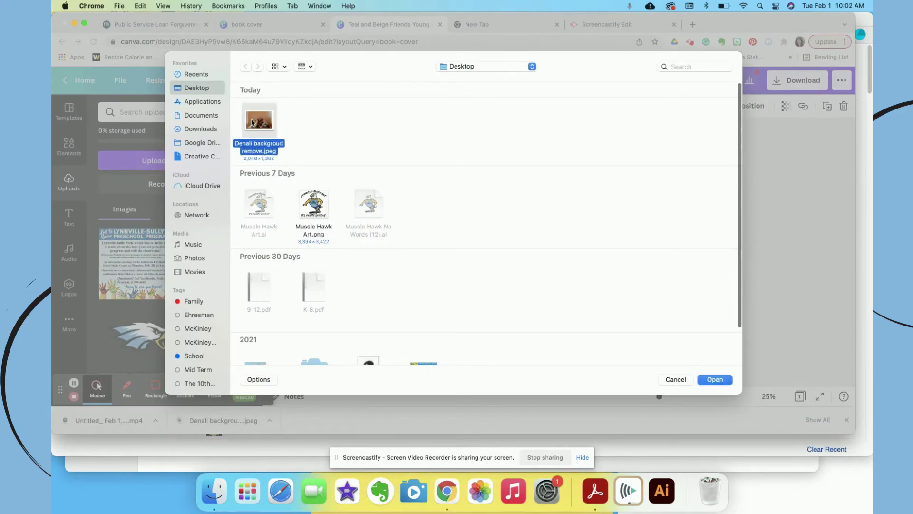
left_click(715, 379)
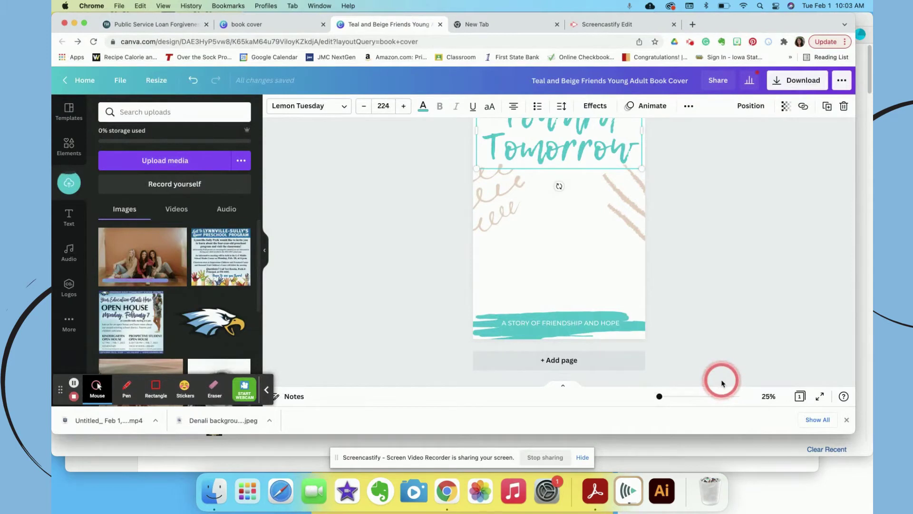
- Add the uploaded girls' photo to the cover and enlarge it to span the page width
key("super+equal")
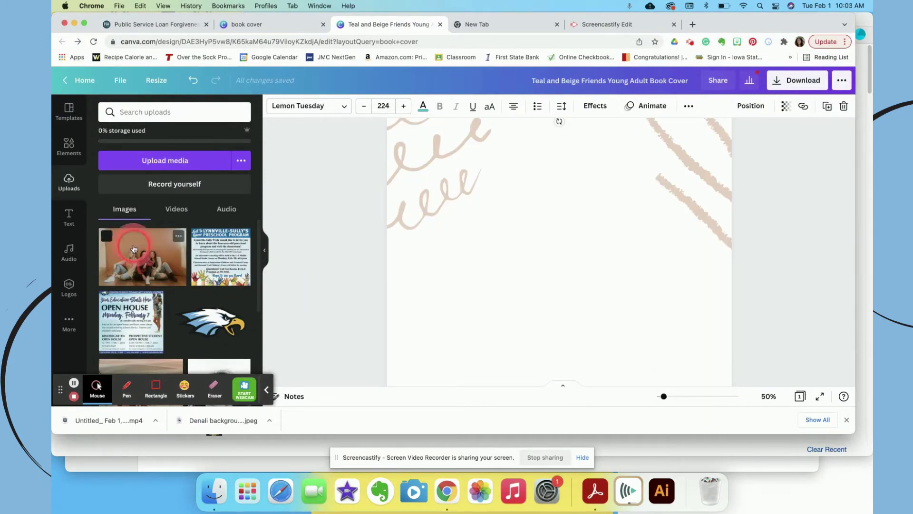
left_click(133, 248)
left_click_drag(583, 185, 508, 289)
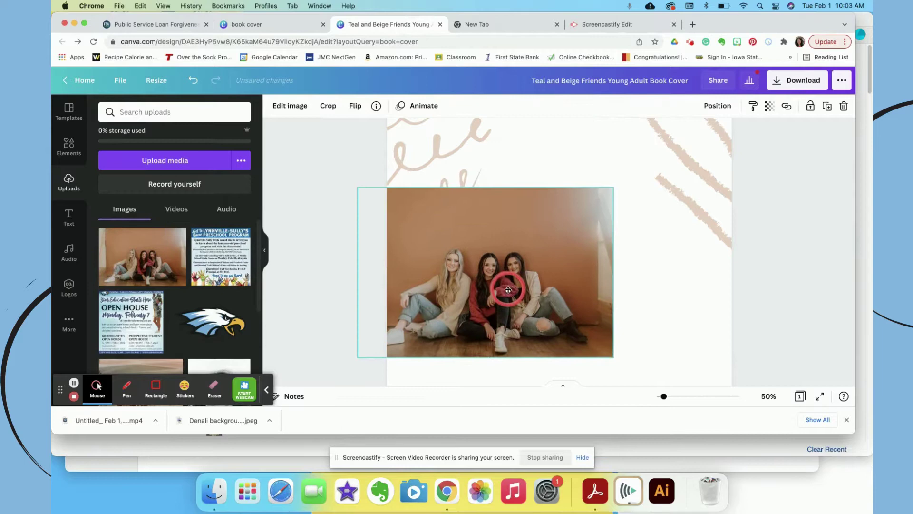
left_click_drag(608, 190, 756, 114)
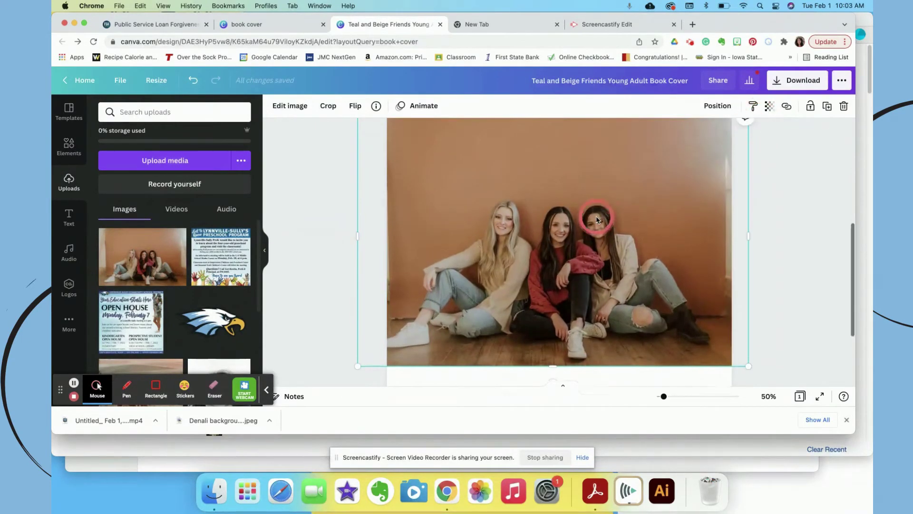
scroll(596, 220, "up", 2)
scroll(597, 220, "down", 2)
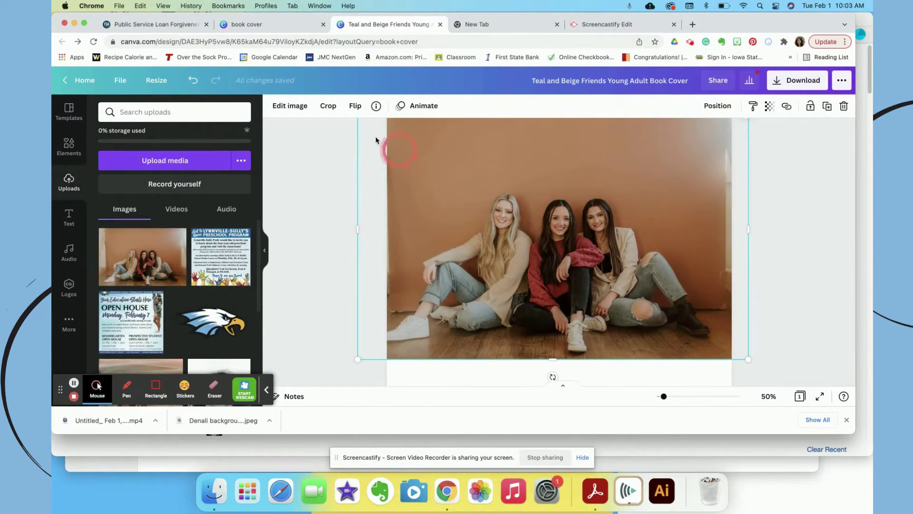
- Remove the background from the three girls' photo
left_click(291, 107)
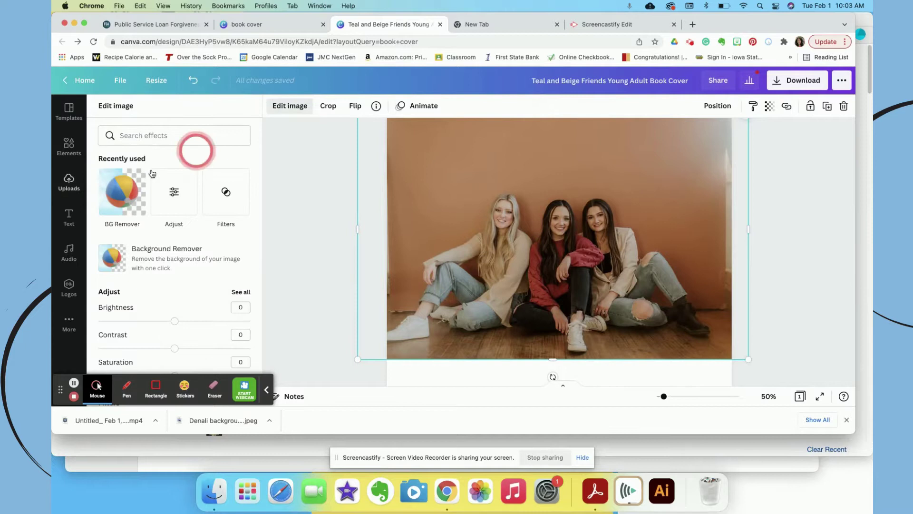
left_click(102, 207)
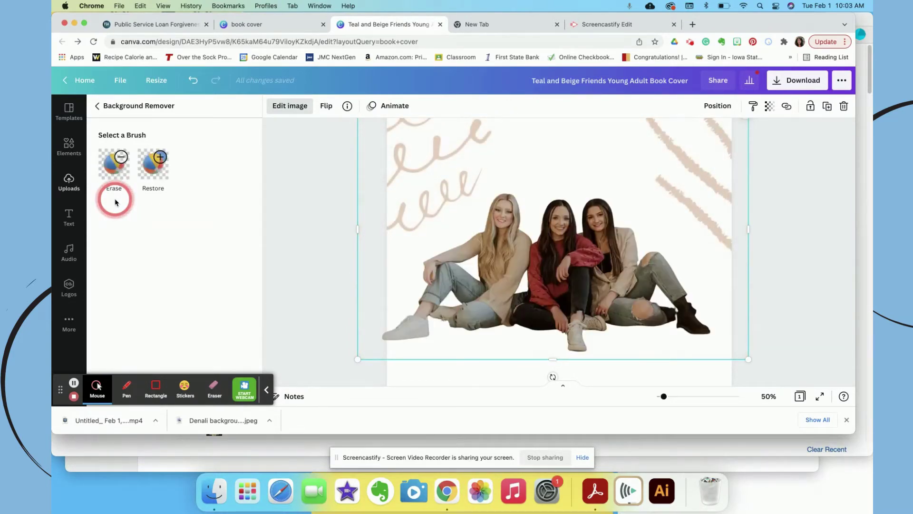
left_click(291, 112)
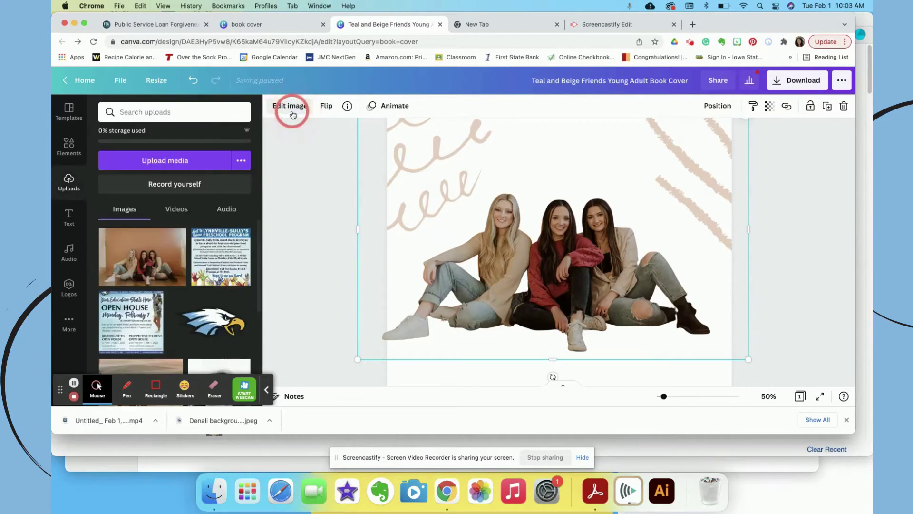
left_click(293, 113)
left_click(160, 271)
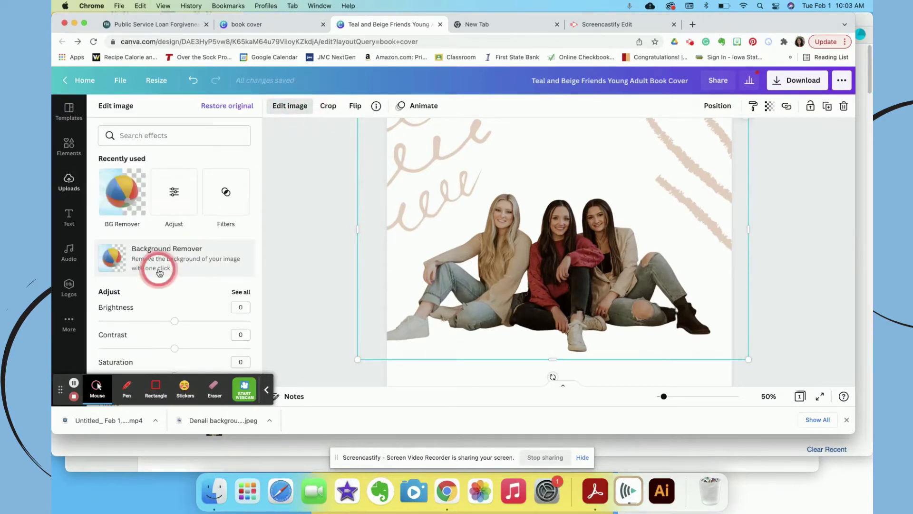
scroll(159, 271, "down", 2)
left_click_drag(176, 258, 184, 284)
scroll(184, 284, "down", 3)
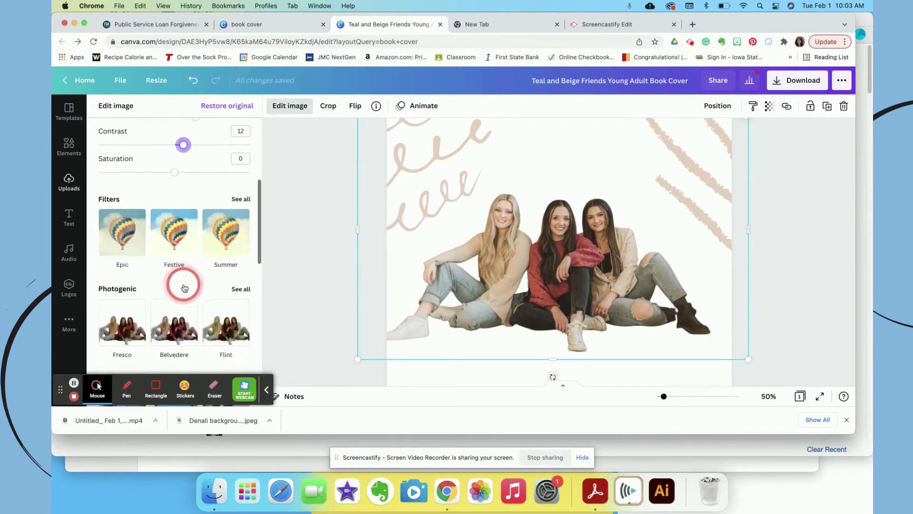
scroll(185, 288, "down", 1)
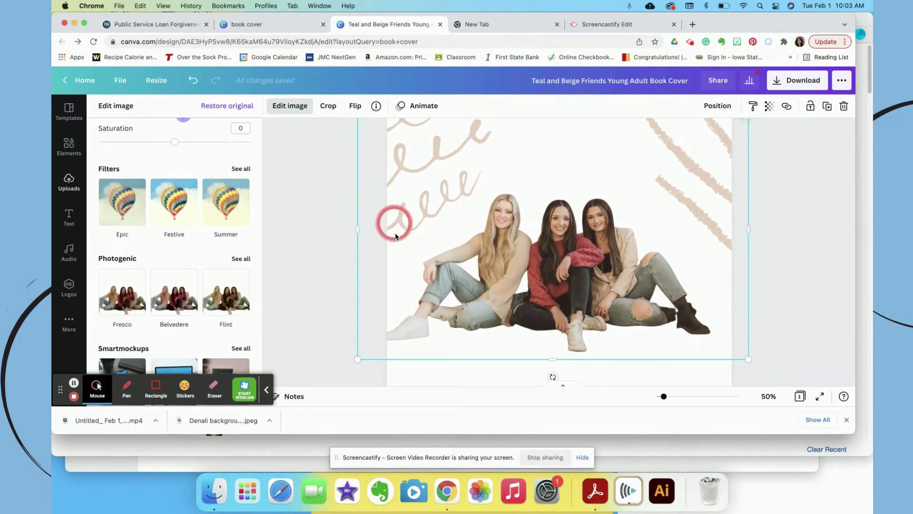
- Zoom the view out to 75% to see the title above the cut-out photo
key("super+minus")
key("super+minus")
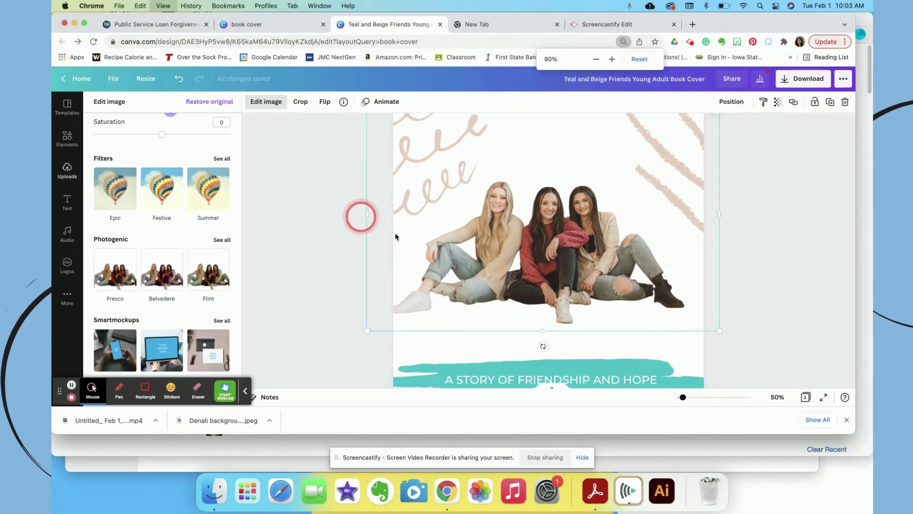
key("super+minus")
scroll(395, 236, "up", 5)
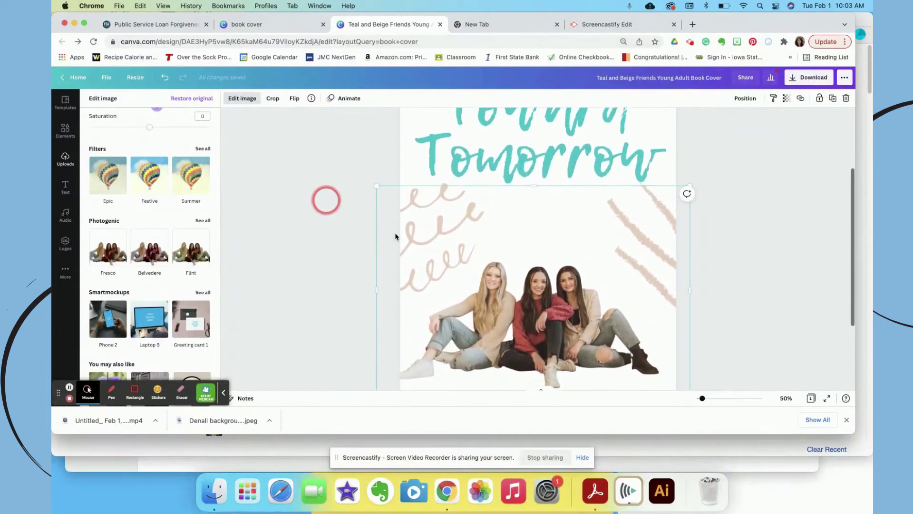
scroll(396, 236, "up", 2)
key("super+minus")
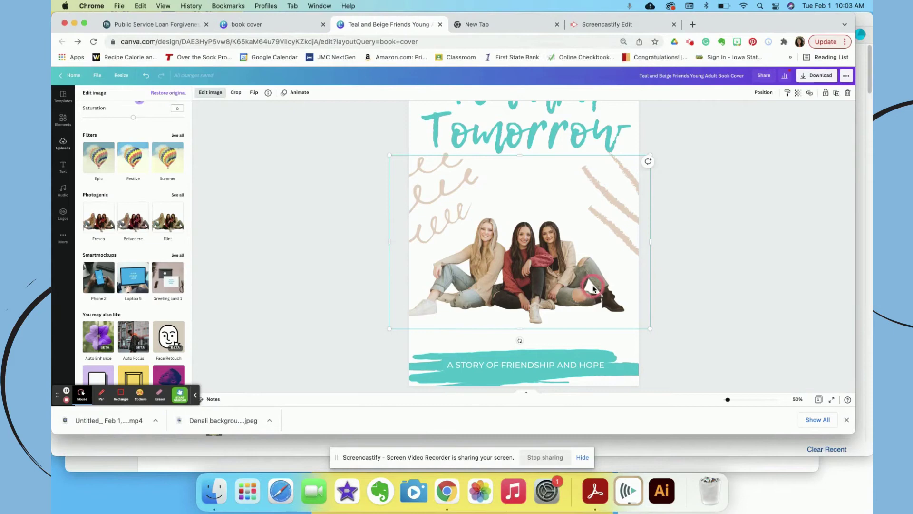
scroll(593, 288, "up", 3)
scroll(593, 288, "down", 3)
scroll(593, 288, "up", 3)
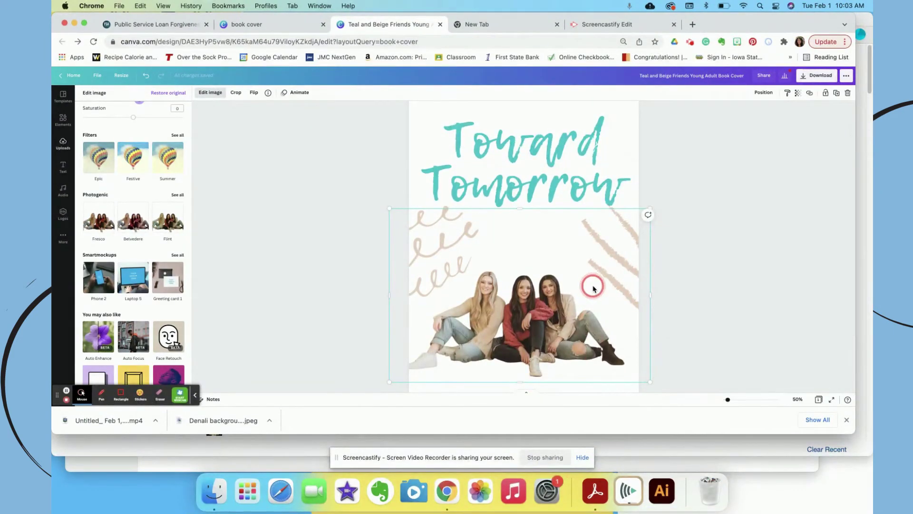
- Drag the macrame yarn photo from Elements onto the cover as its full background
left_click(62, 121)
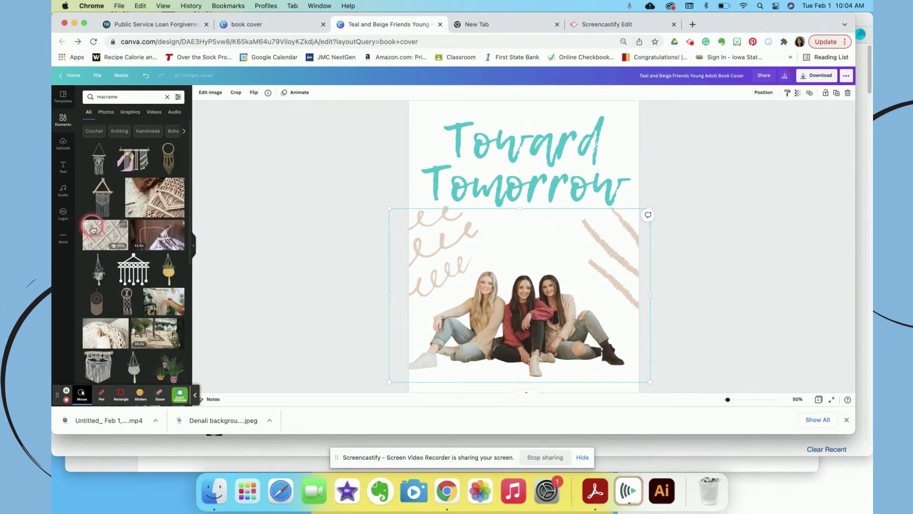
left_click_drag(98, 233, 409, 123)
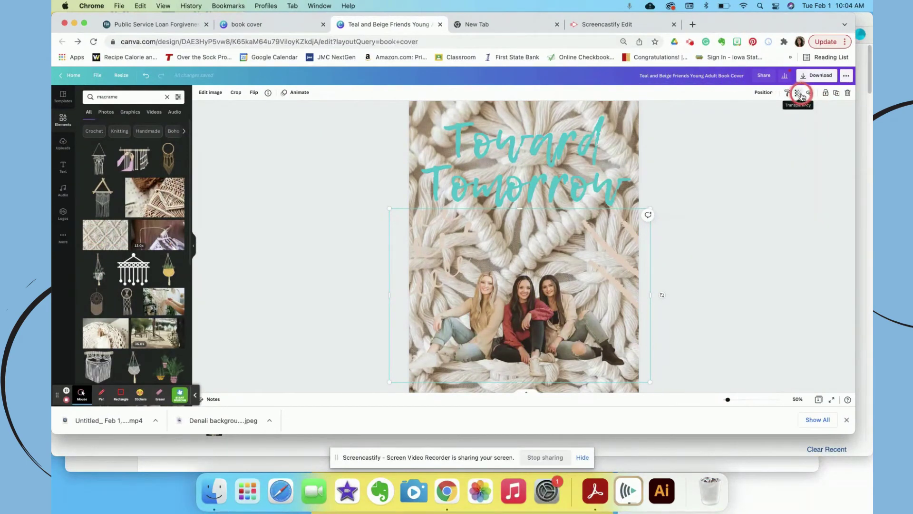
- Try fading the girls' photo, then restore it to full opacity
left_click(801, 95)
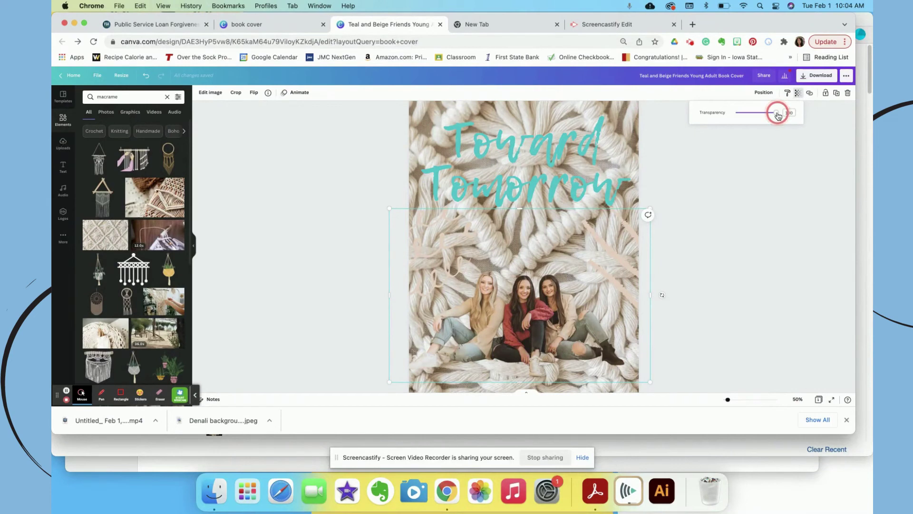
left_click_drag(778, 115, 751, 116)
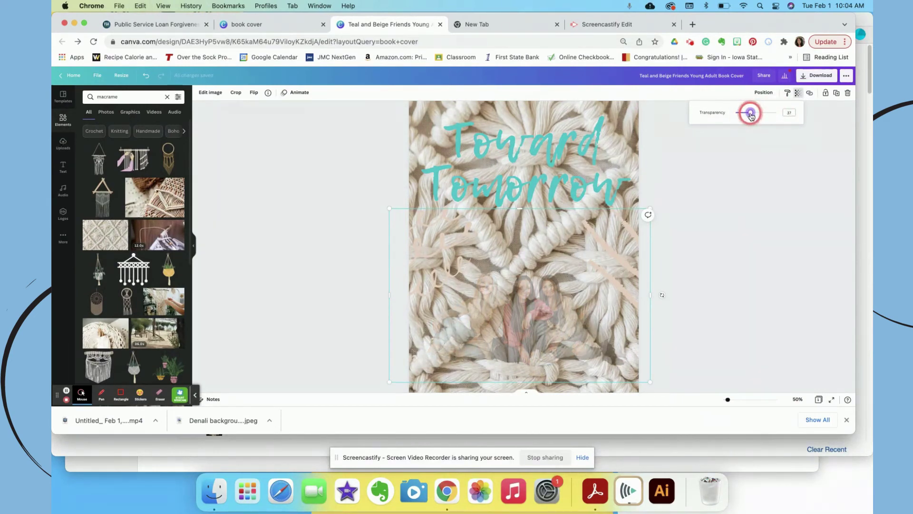
left_click(752, 113)
left_click_drag(766, 115, 795, 108)
left_click(611, 138)
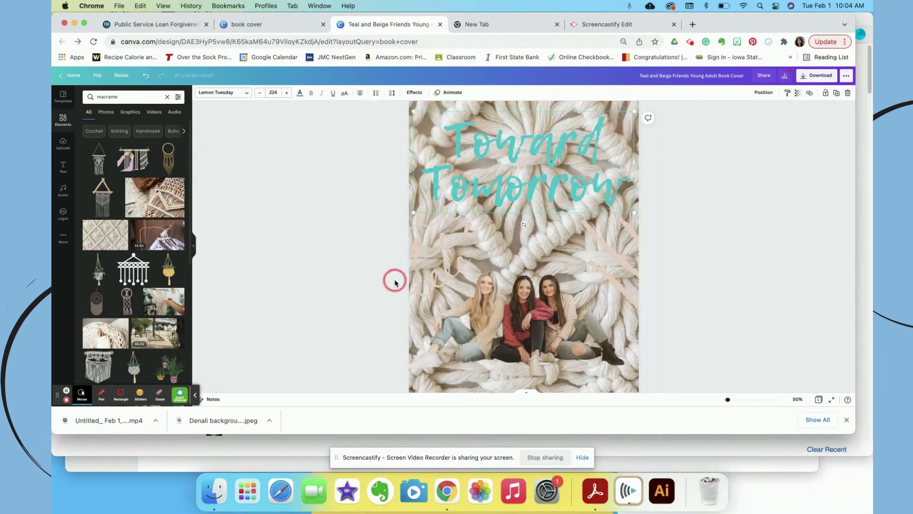
- Set the macrame background's transparency to about 41 for a pale texture
left_click(422, 107)
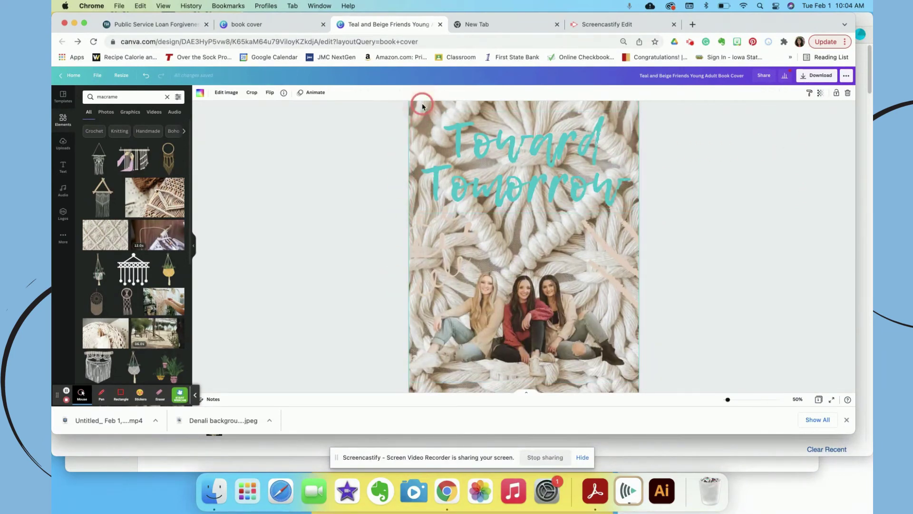
left_click(821, 95)
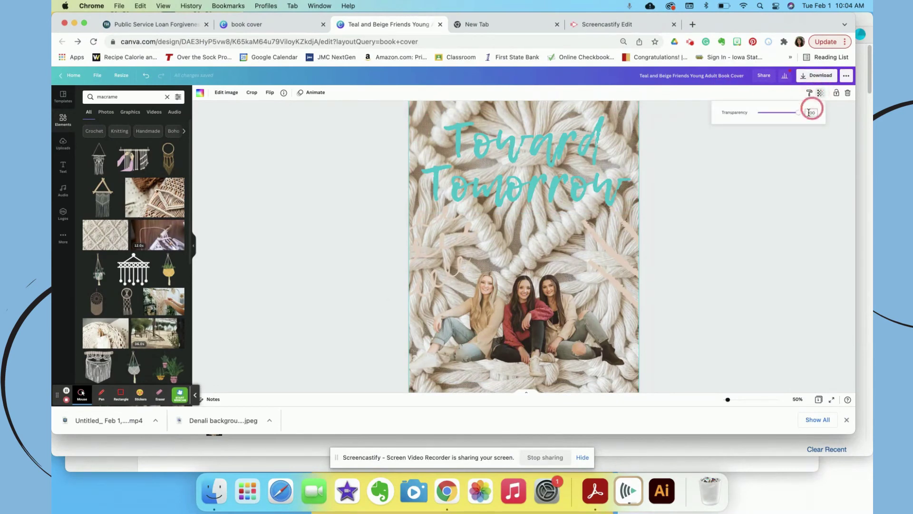
left_click_drag(799, 112, 764, 115)
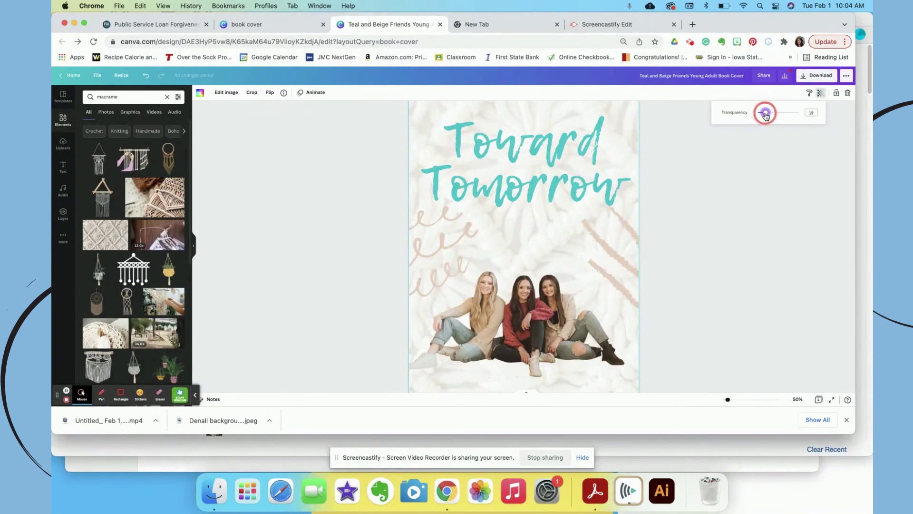
left_click(756, 216)
scroll(756, 216, "down", 3)
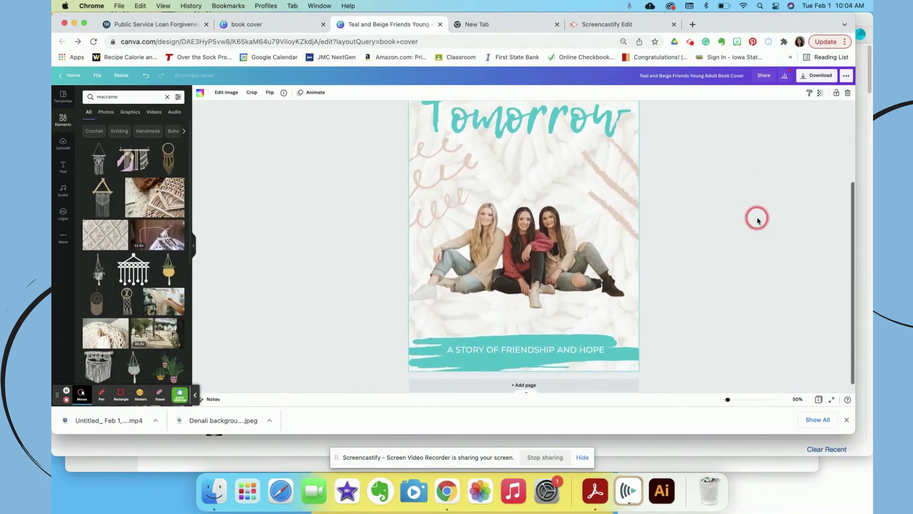
scroll(756, 218, "up", 5)
scroll(756, 218, "down", 3)
key("super+z")
scroll(756, 218, "up", 3)
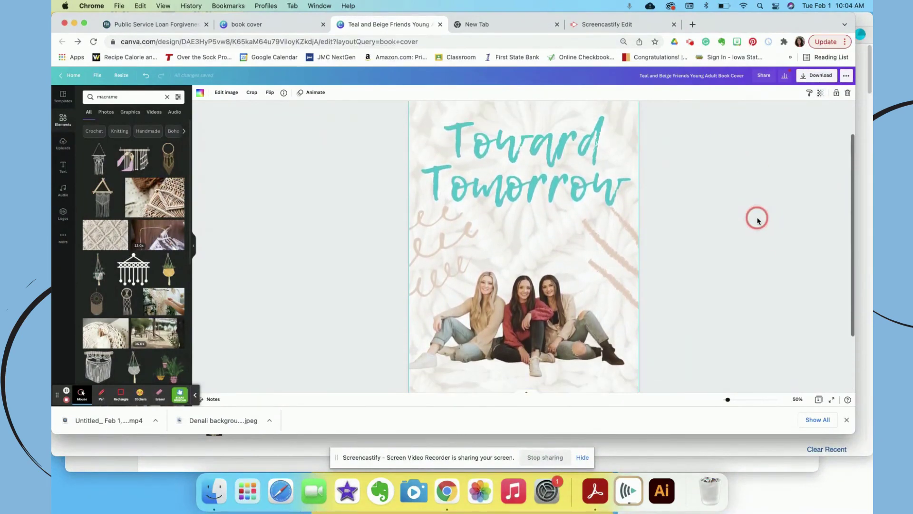
scroll(756, 217, "down", 3)
left_click(608, 302)
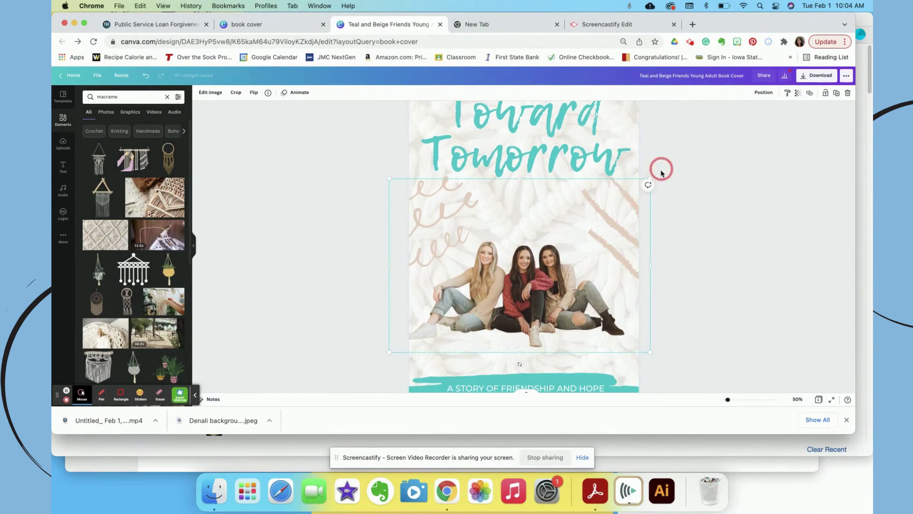
- Enlarge the girls' photo from both corners, centre it, and zoom out to 33%
left_click_drag(650, 178, 758, 92)
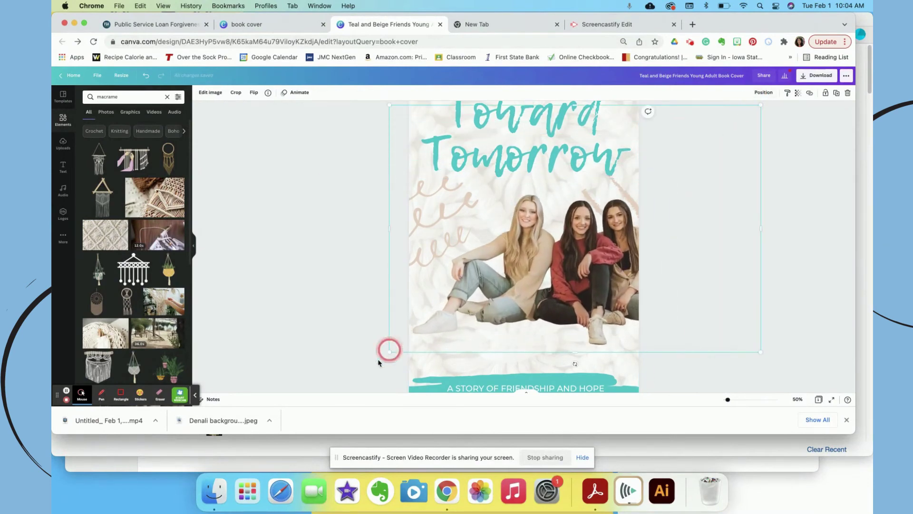
left_click_drag(390, 350, 334, 390)
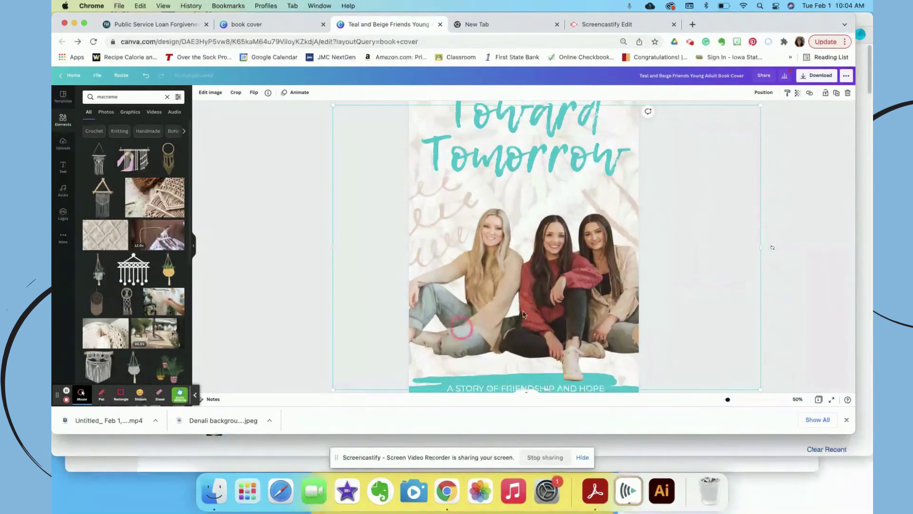
left_click_drag(582, 297, 553, 305)
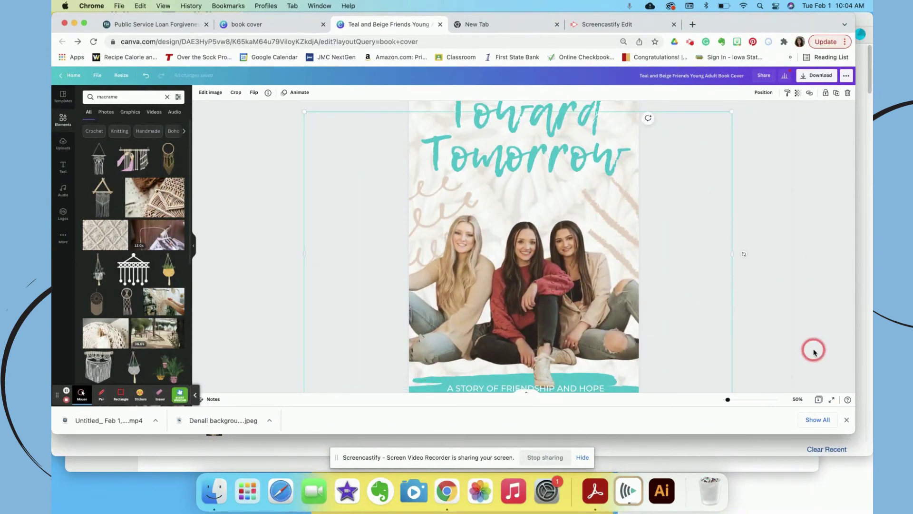
key("super+minus")
left_click(761, 254)
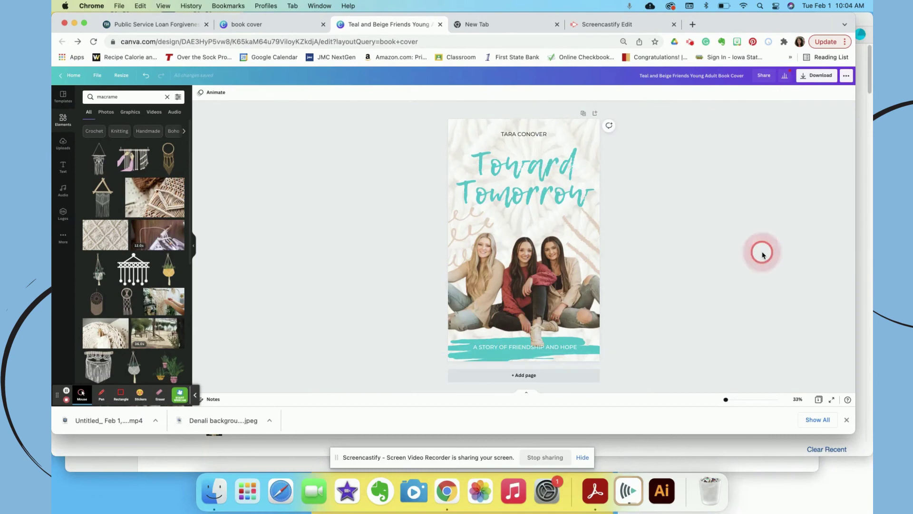
- Recolour the Toward Tomorrow title dark red from the photo's colours, then switch to Screencastify
left_click(525, 270)
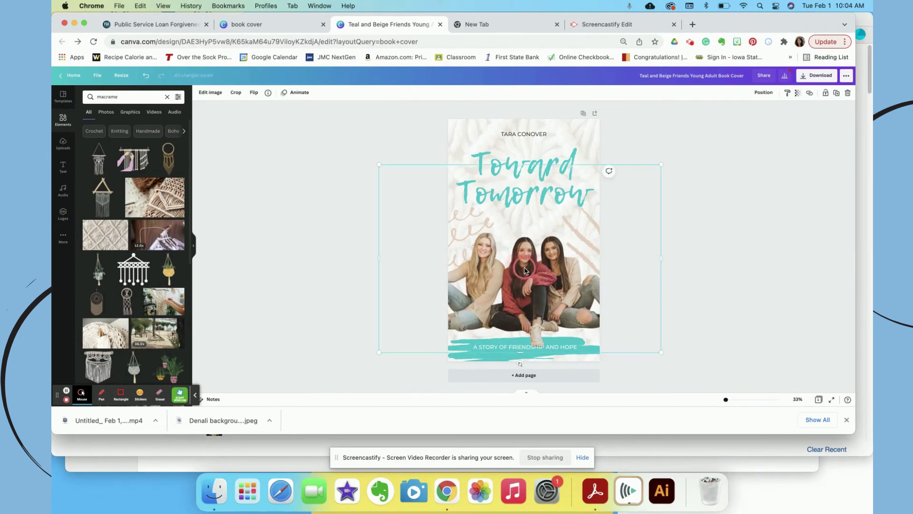
left_click(553, 158)
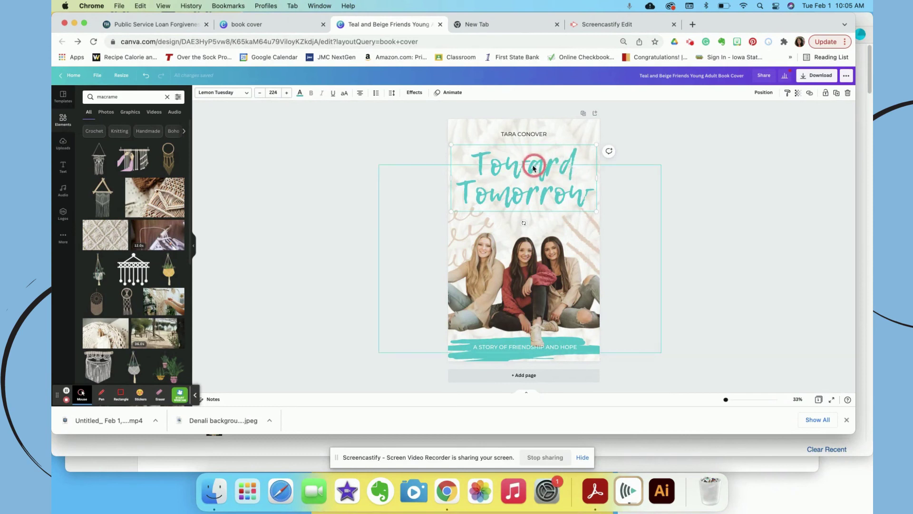
left_click(301, 94)
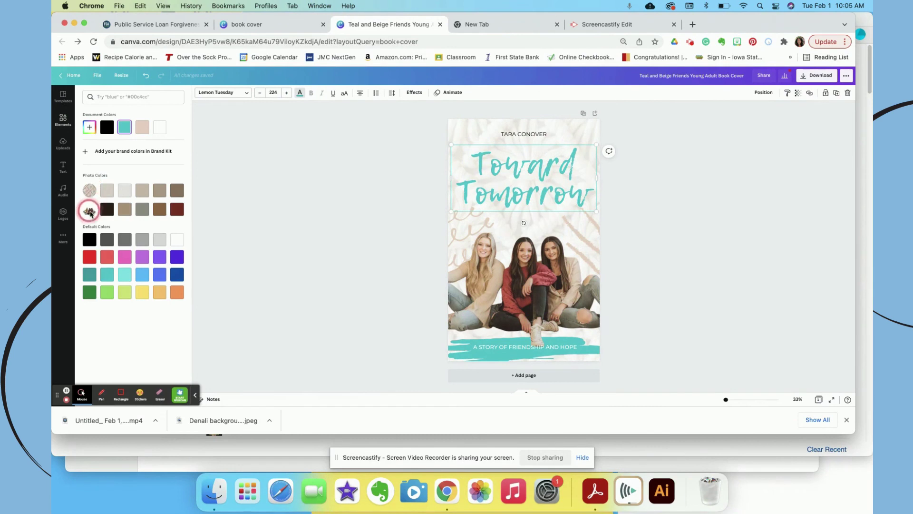
left_click(177, 209)
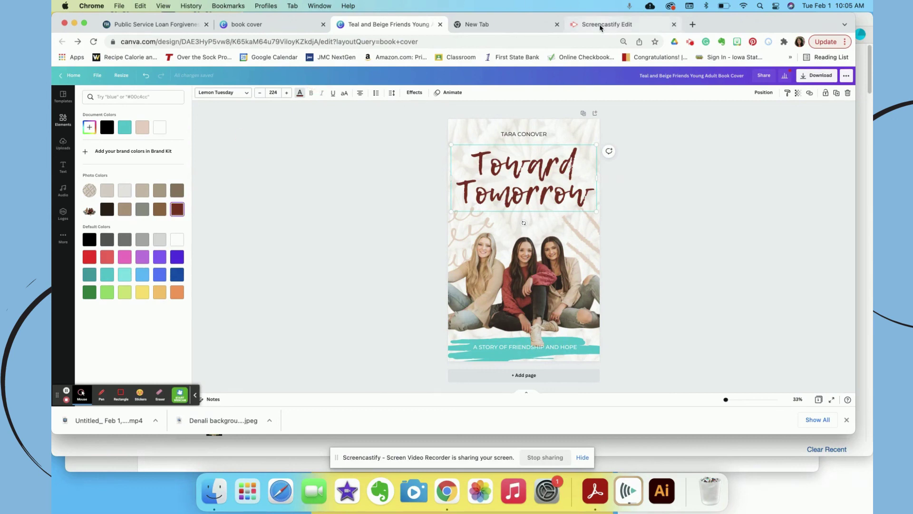
left_click(604, 26)
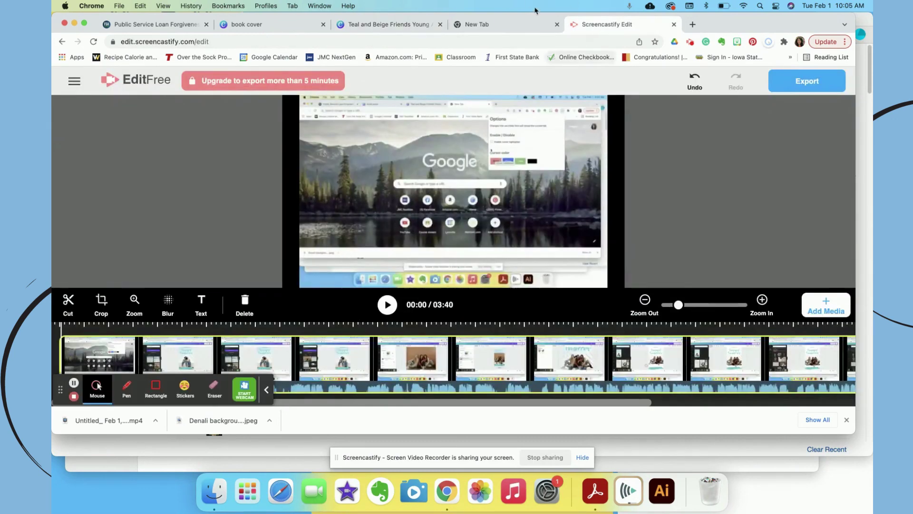